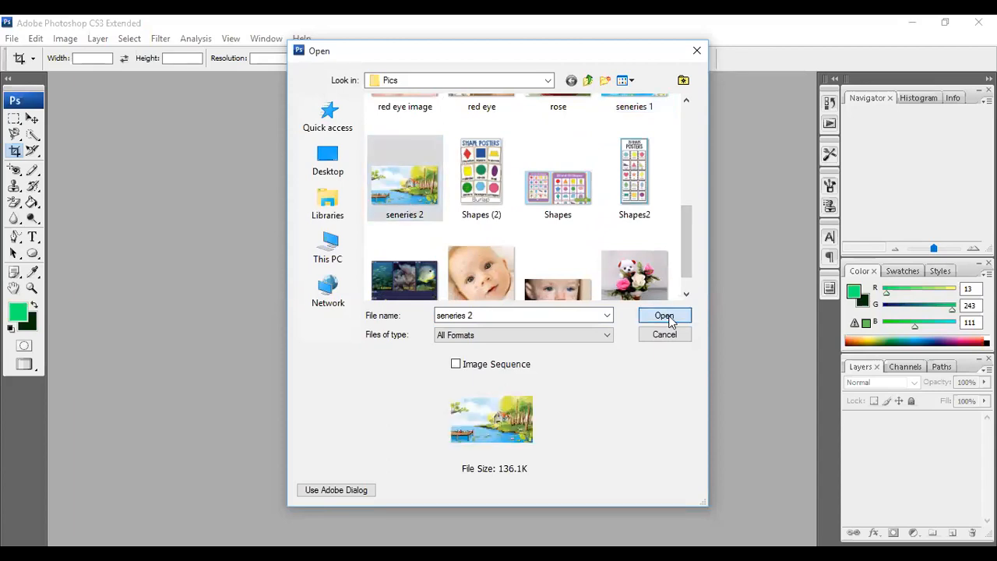
Step: Open the image seneries 2 from the Pics folder and dismiss the file info notice
key(Return)
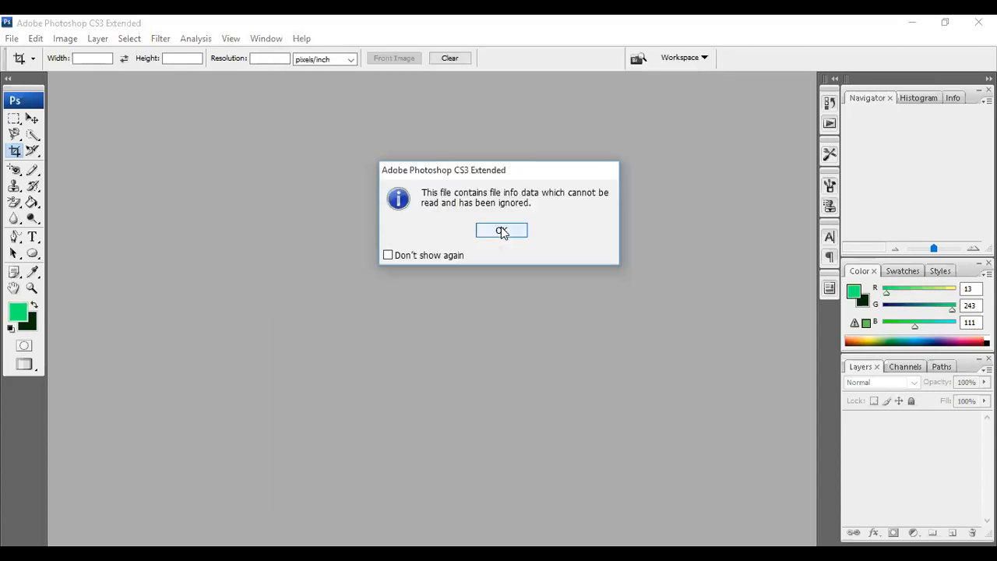
click(501, 227)
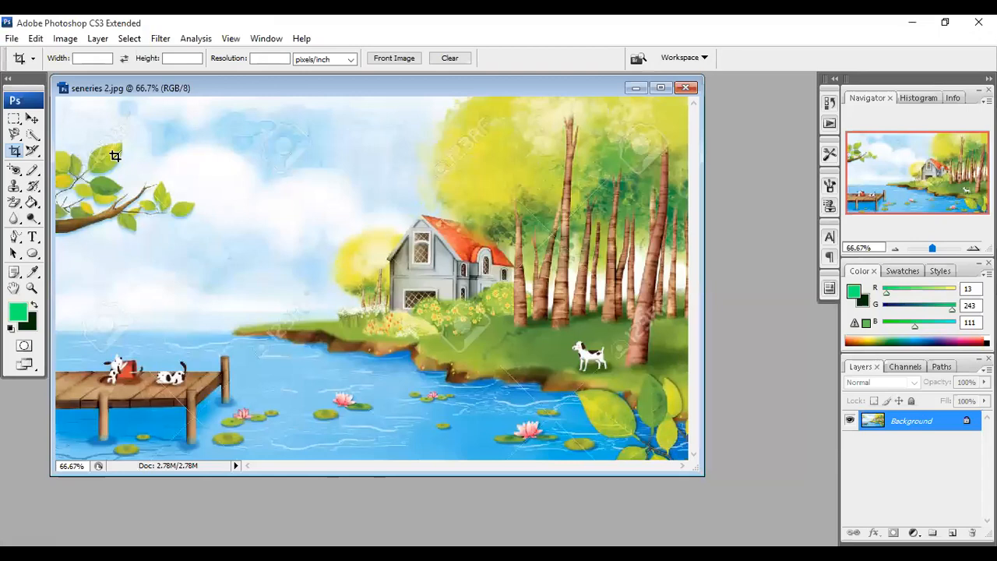
Step: With the Slice tool, cut a full-width band across the middle of the picture and shift its upper and lower edges downward
click(33, 152)
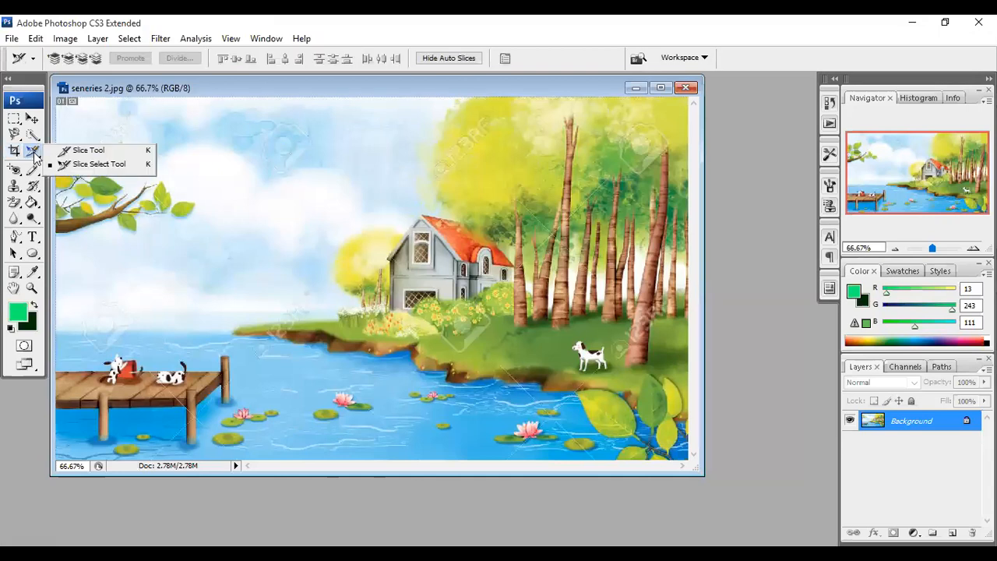
click(88, 151)
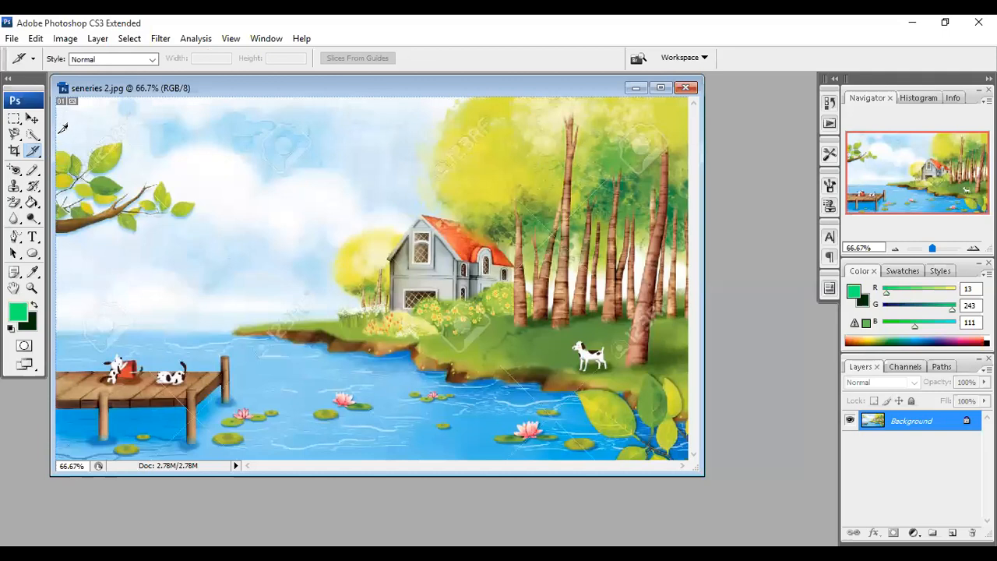
drag(57, 133, 419, 225)
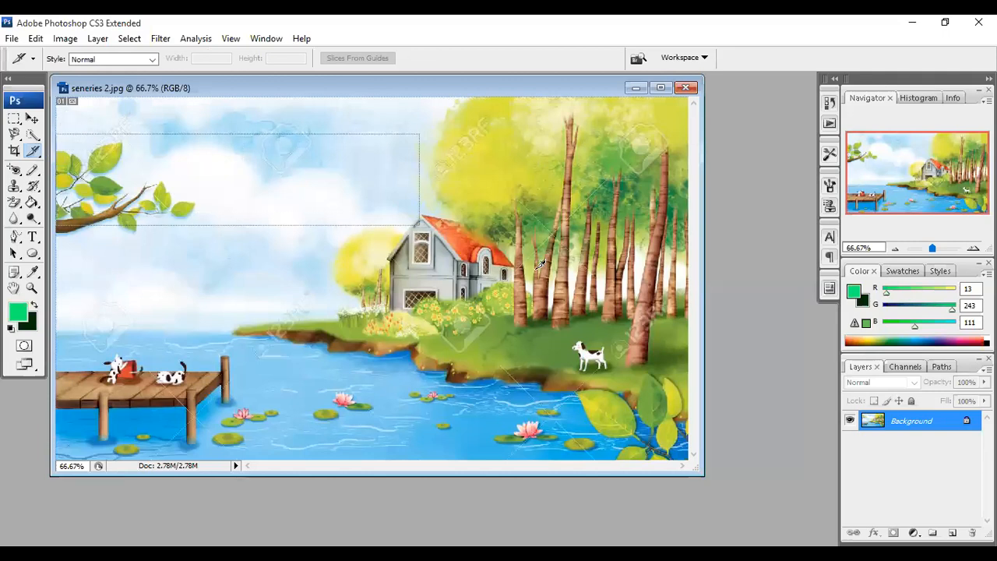
drag(681, 302, 687, 313)
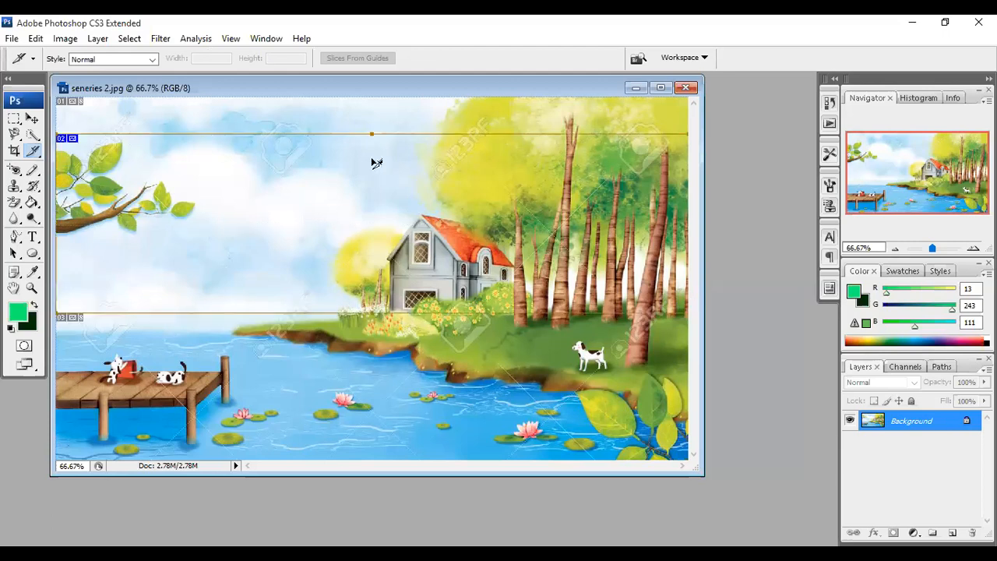
drag(371, 134, 369, 165)
drag(371, 313, 367, 343)
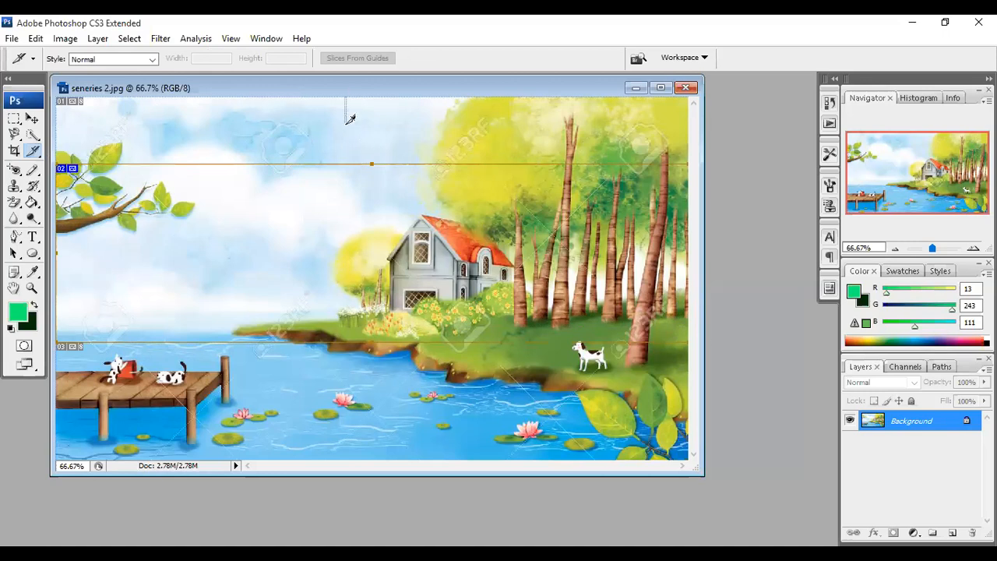
Step: Add slices over the centre of the upper strip, around the house, and over the water in the centre of the lower strip
drag(547, 164, 586, 164)
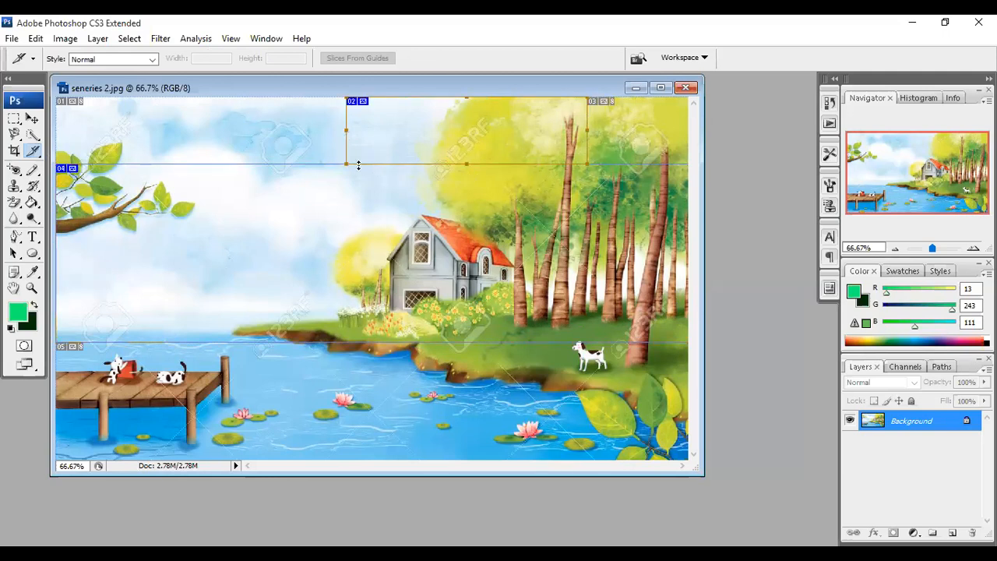
drag(360, 164, 545, 336)
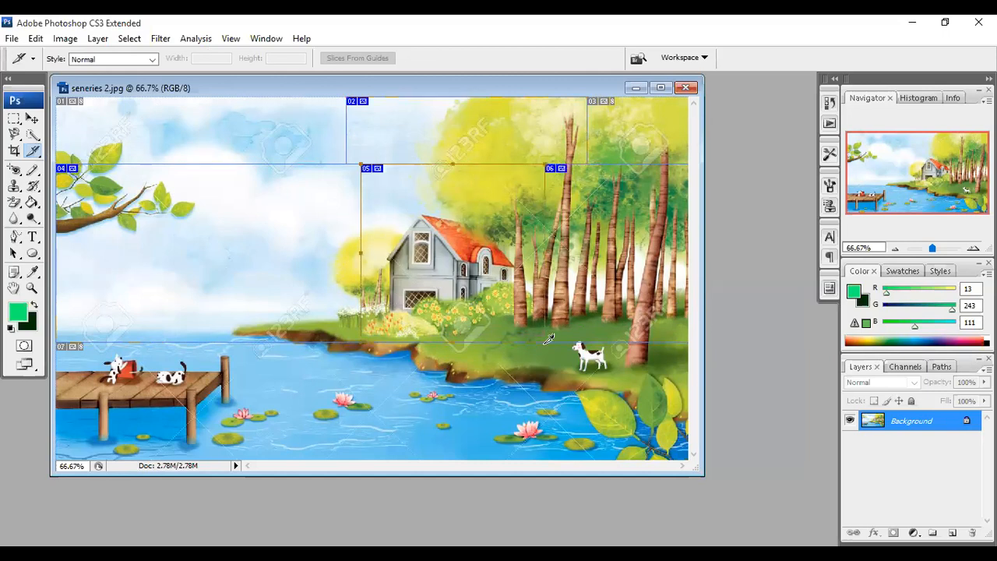
drag(373, 417, 506, 455)
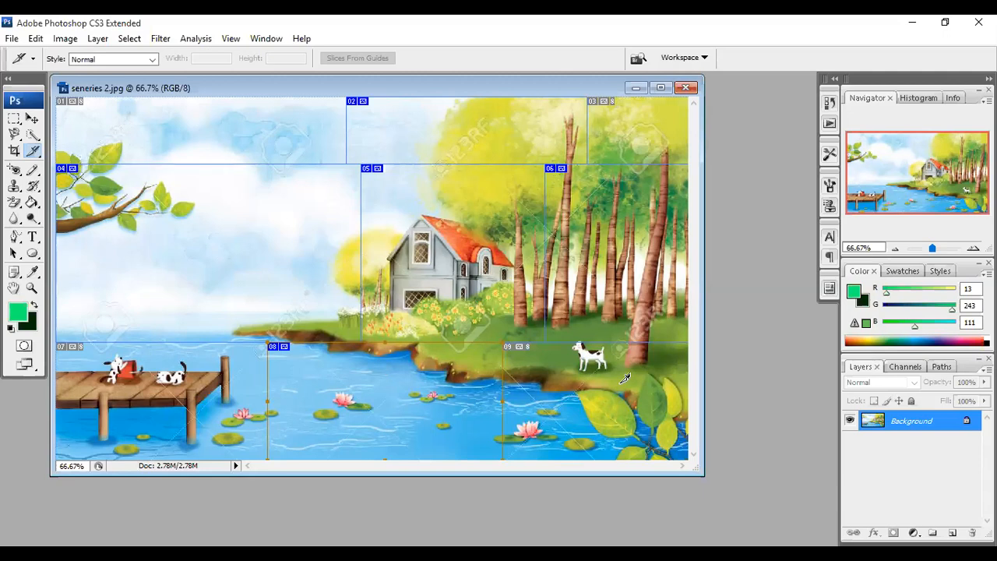
Step: Save all slices for web to the Desktop as HTML and Images under the name seneries-2, replacing the existing files
click(12, 38)
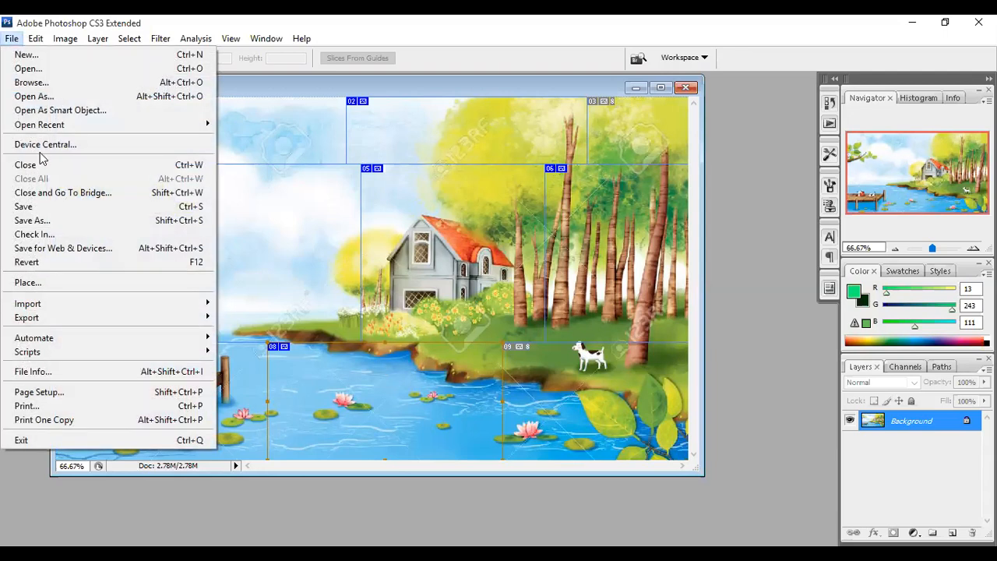
click(40, 251)
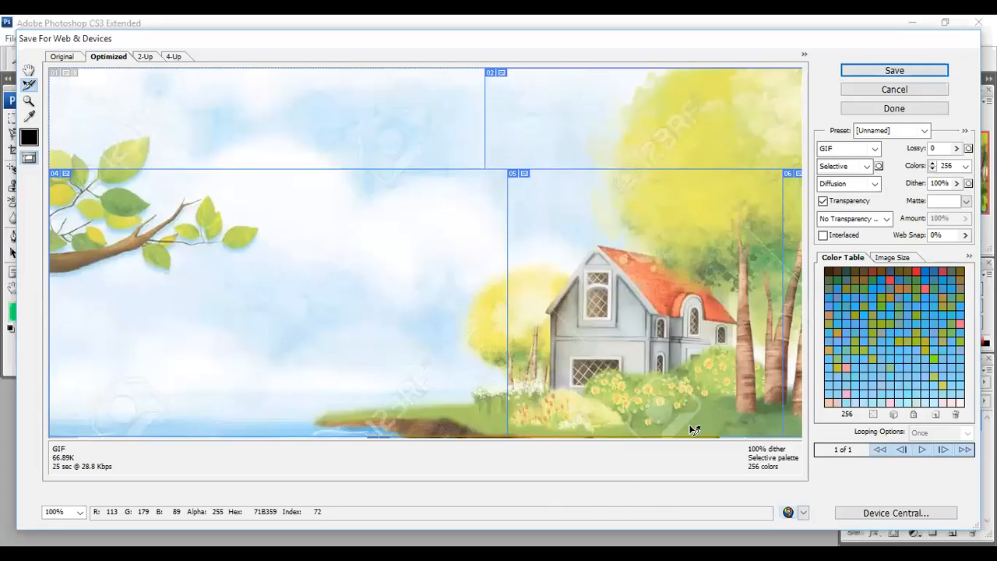
click(898, 72)
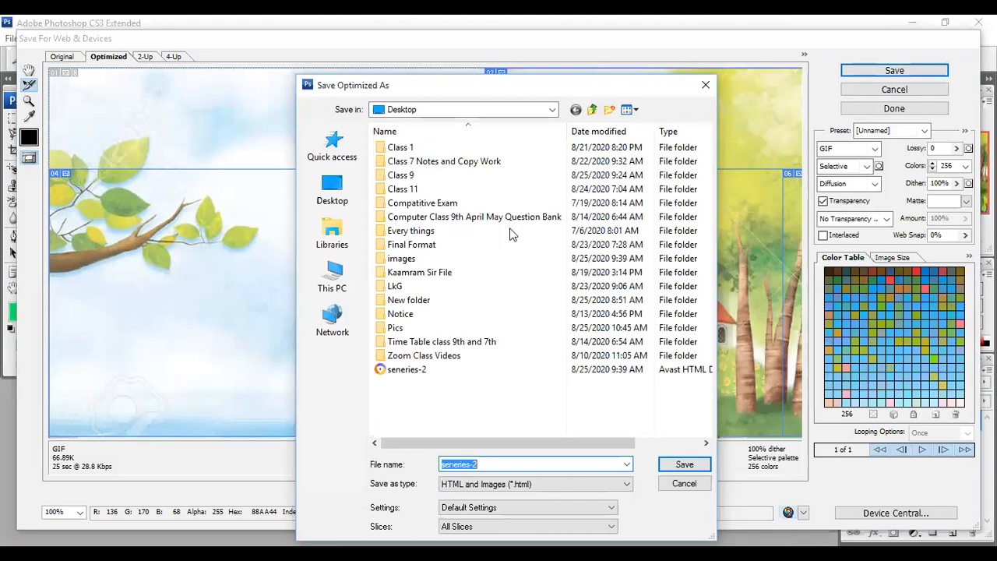
click(331, 193)
click(495, 465)
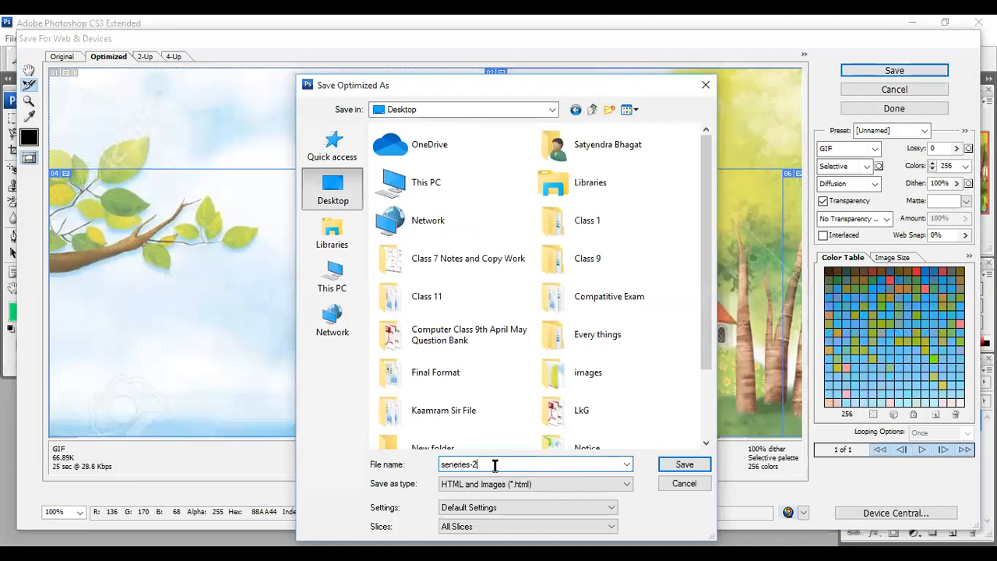
click(683, 466)
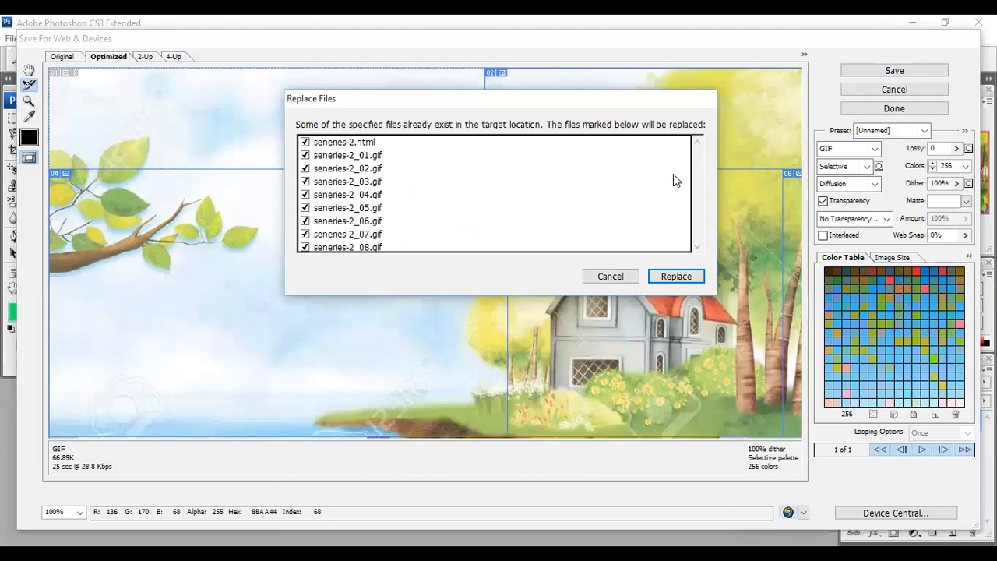
click(669, 275)
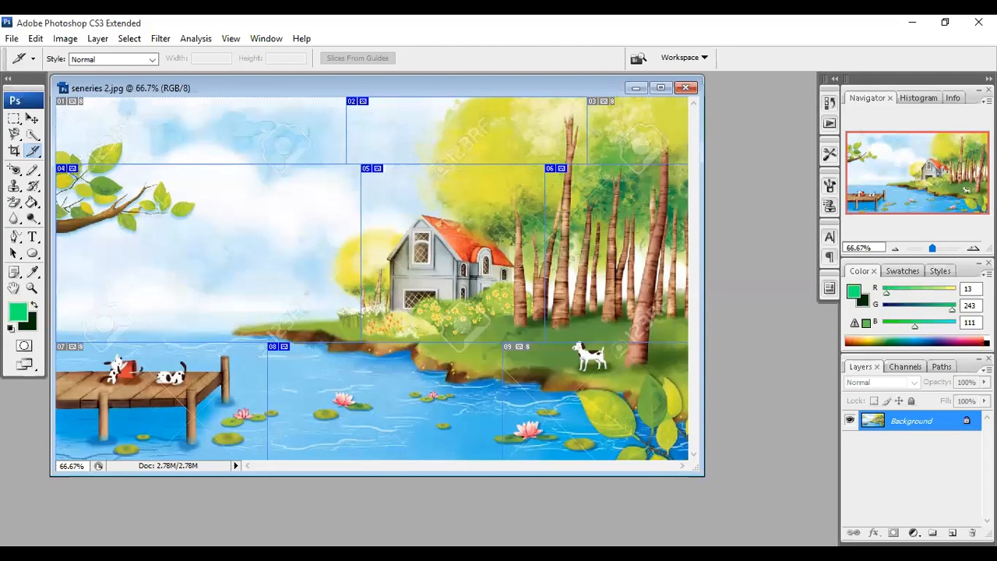
Step: Close the sliced picture and open the images folder on the Windows desktop
click(688, 88)
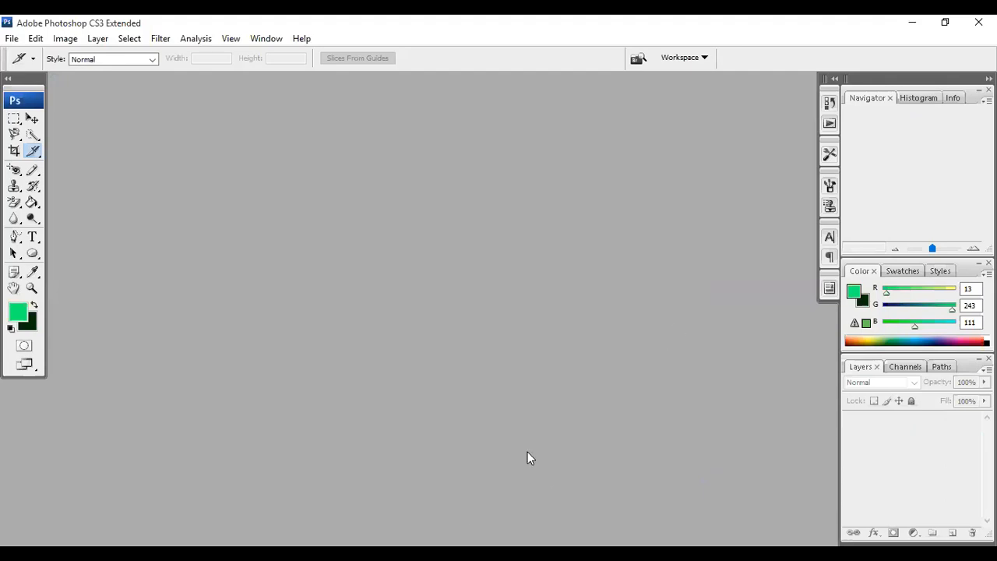
key(ctrl+o)
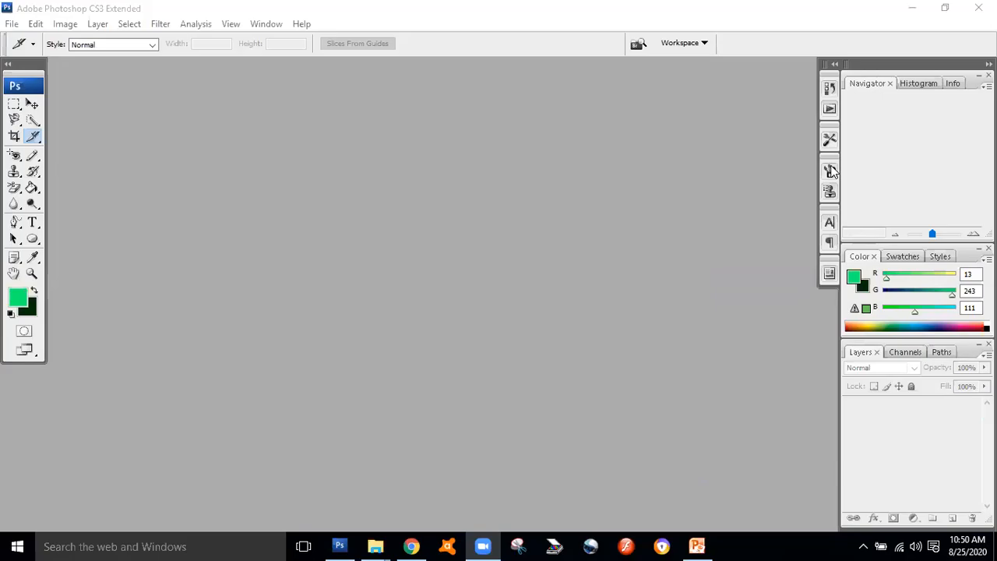
click(917, 9)
click(916, 9)
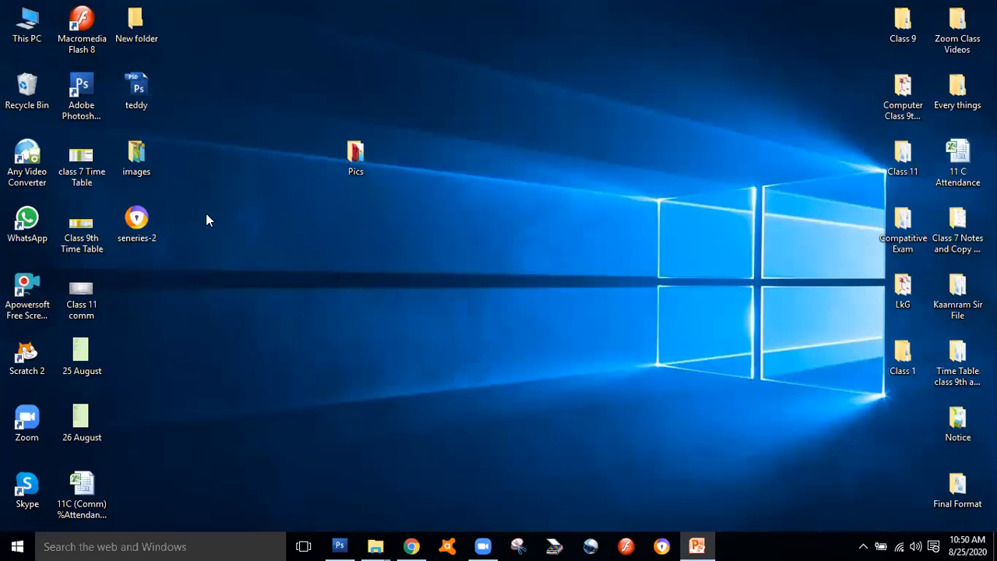
double_click(139, 176)
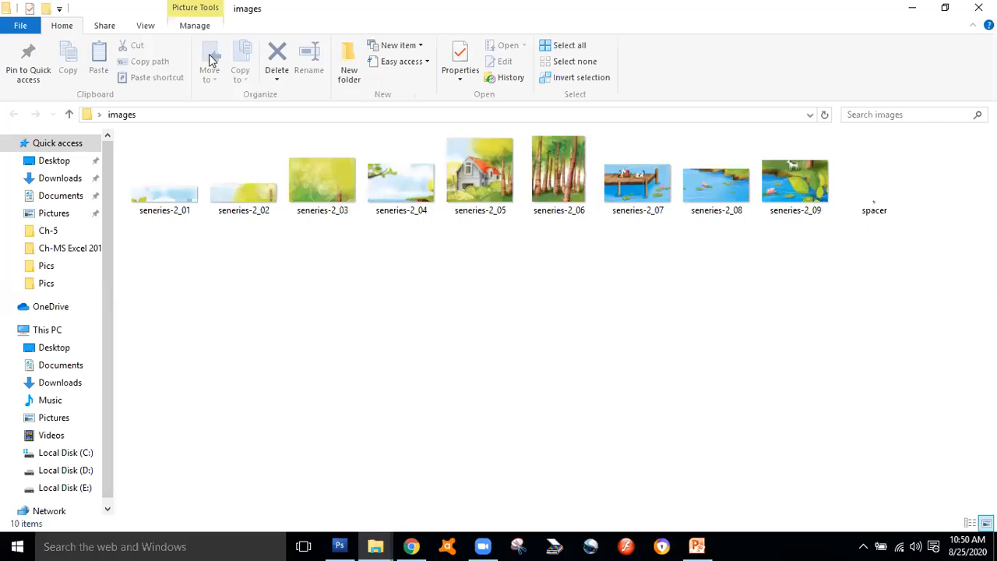
Step: Show the images folder's contents as extra large icons and examine the exported slice files
click(148, 28)
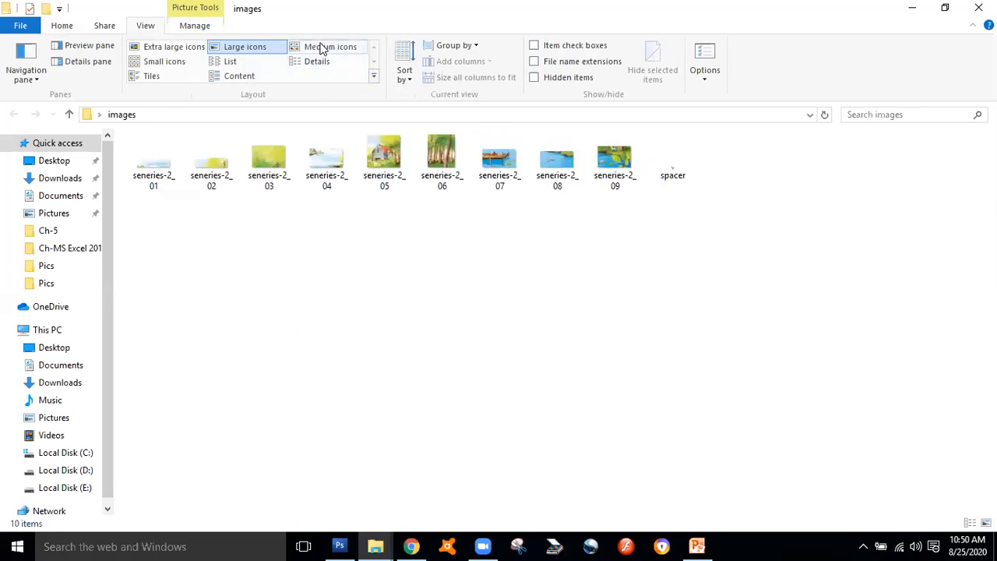
click(173, 49)
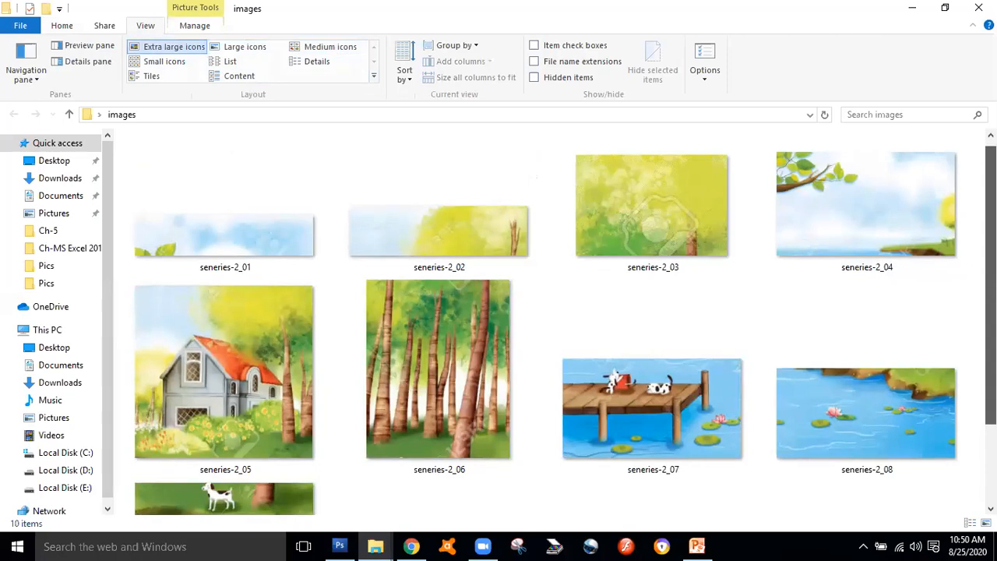
scroll(545, 320, down, 2)
scroll(545, 319, up, 2)
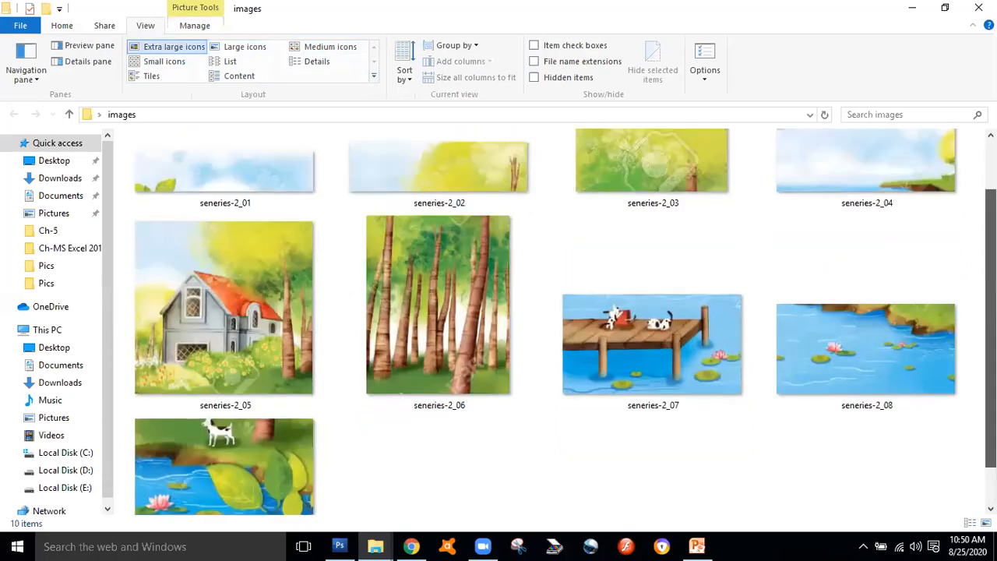
scroll(545, 319, down, 1)
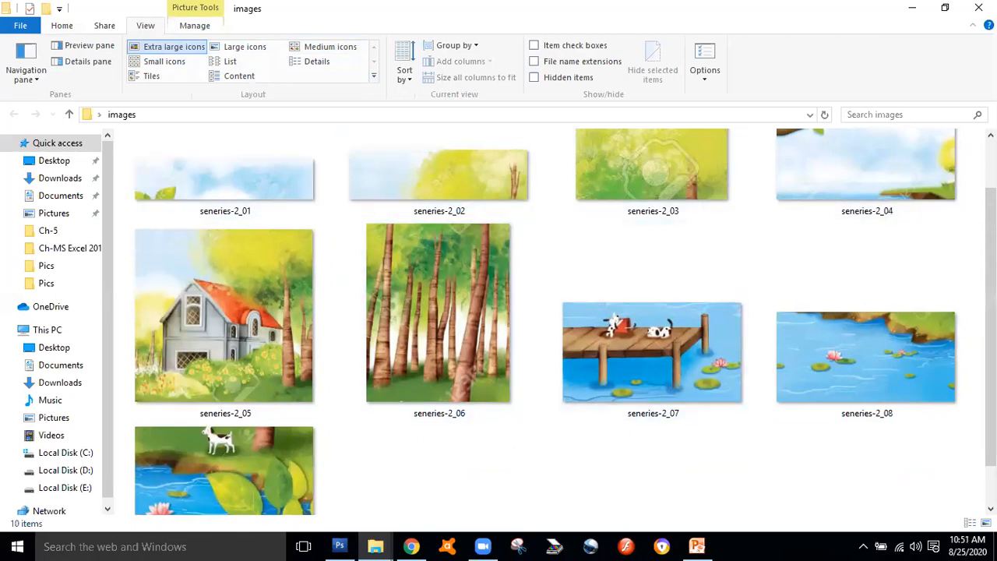
scroll(565, 322, up, 1)
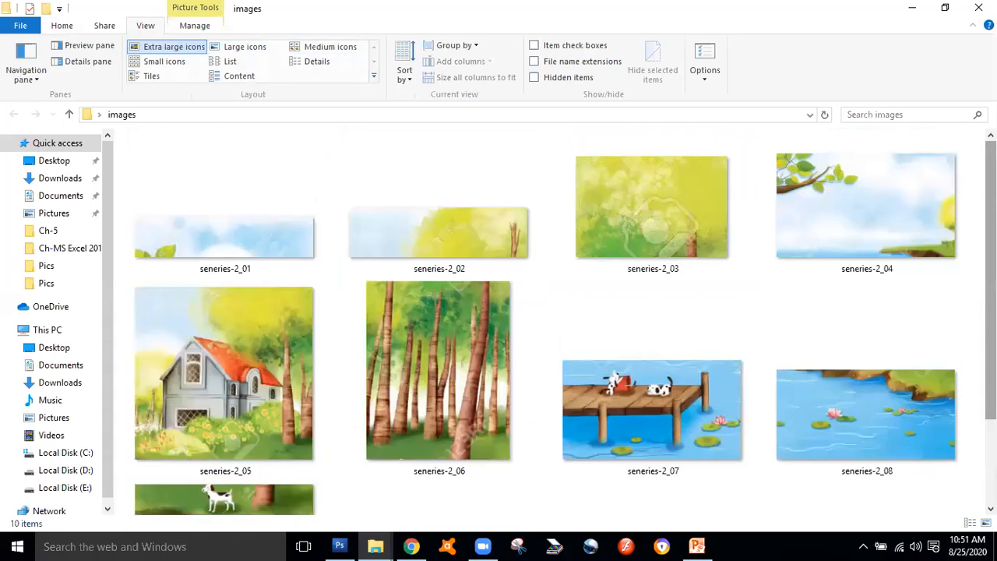
scroll(566, 322, down, 2)
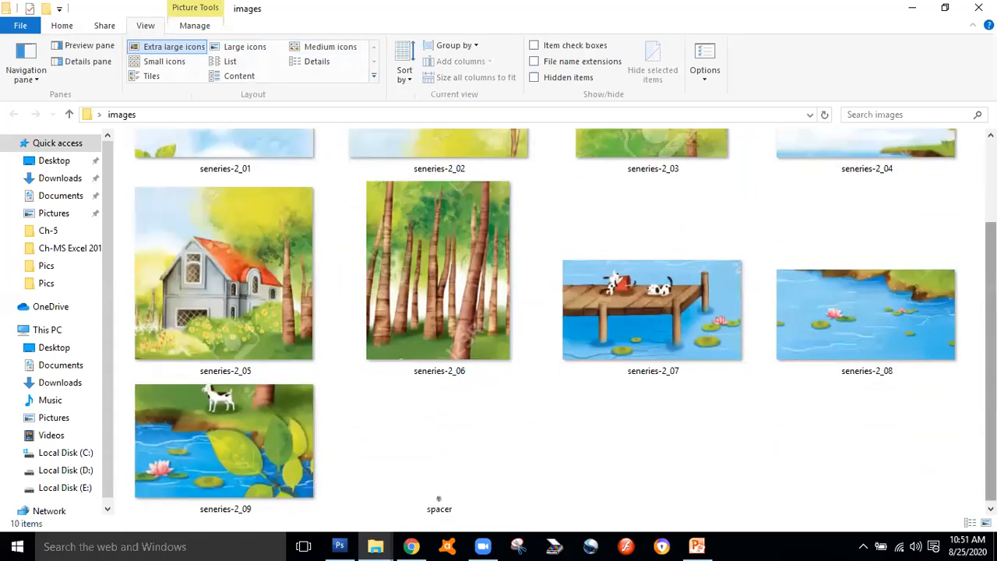